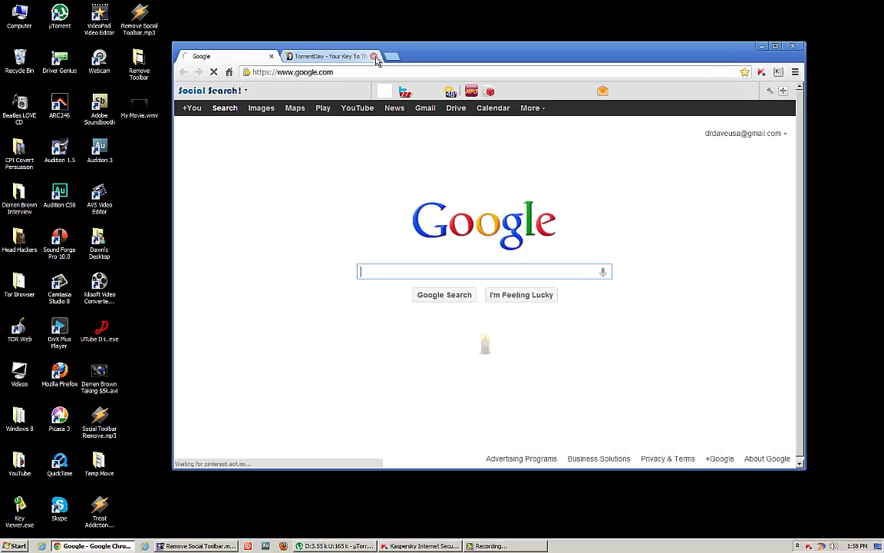
- Close the extra TorrentDay tab and search Google for "social search toolbar removal"
{"action": "left_click", "coordinate": [373, 56]}
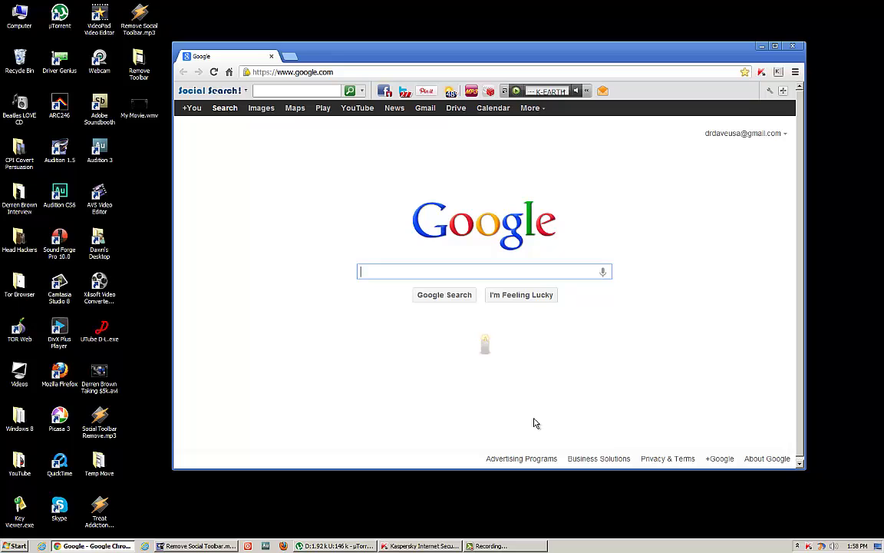
{"action": "type", "text": "soc"}
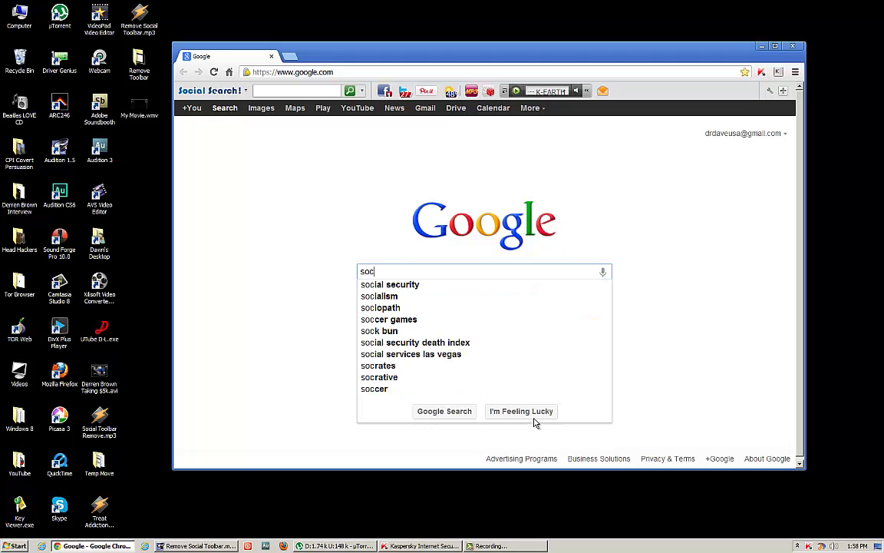
{"action": "type", "text": "ial Se"}
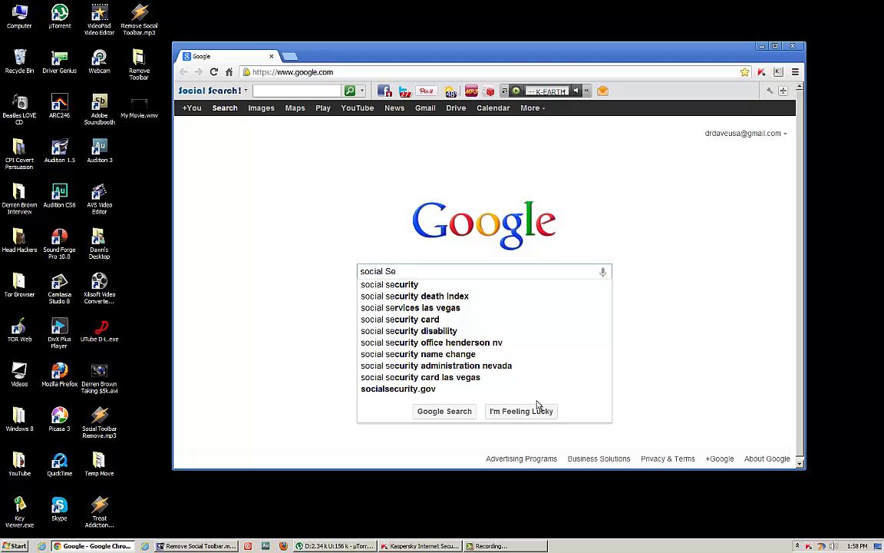
{"action": "type", "text": "ar"}
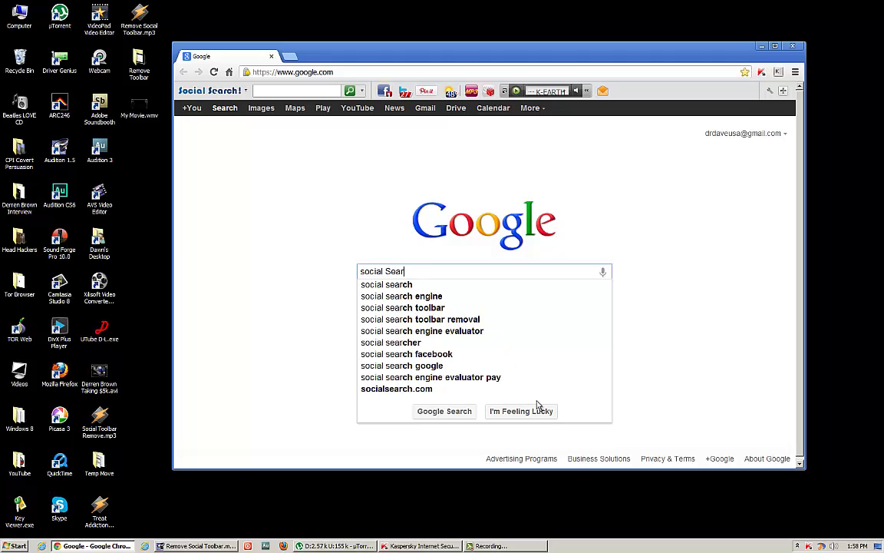
{"action": "type", "text": "ch"}
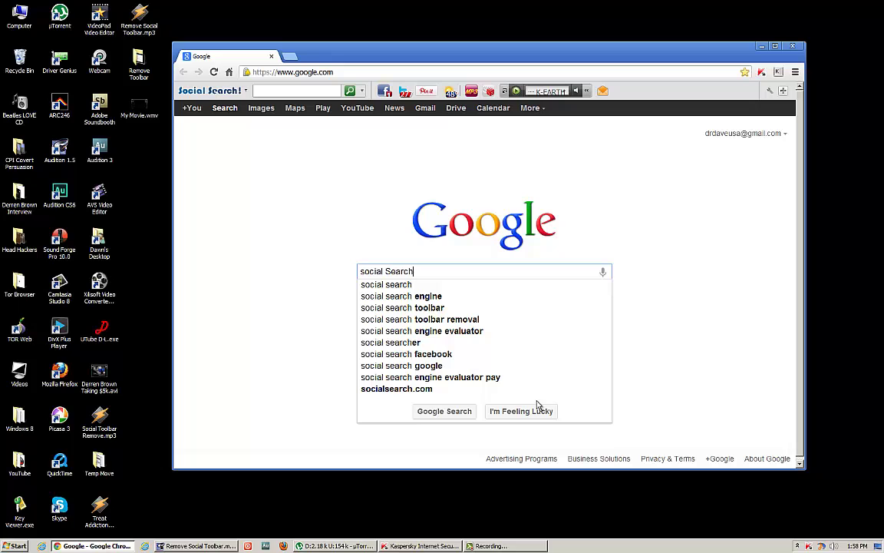
{"action": "left_click", "coordinate": [460, 319]}
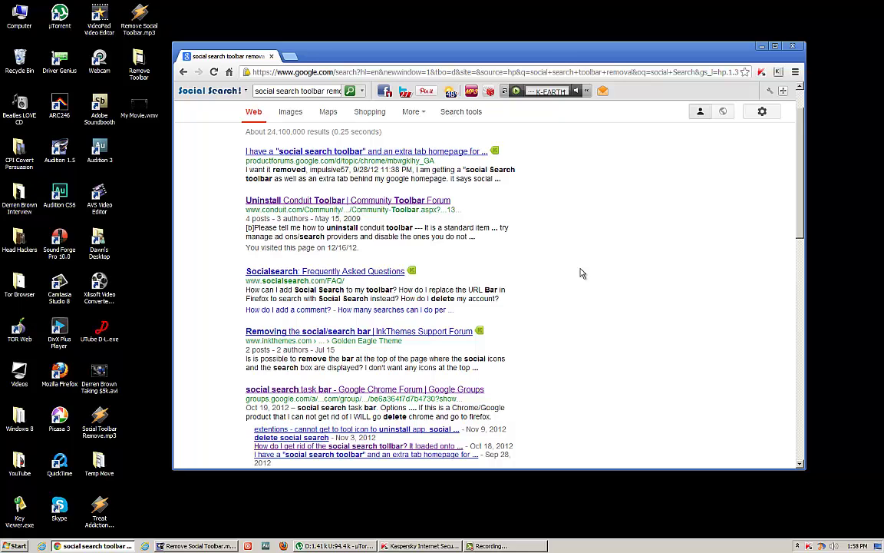
- Read the forum thread "How do I kill the defective and worthless Social Search! toolbar" from the search results and close it
{"action": "scroll", "coordinate": [581, 274], "scroll_direction": "down", "scroll_amount": 3}
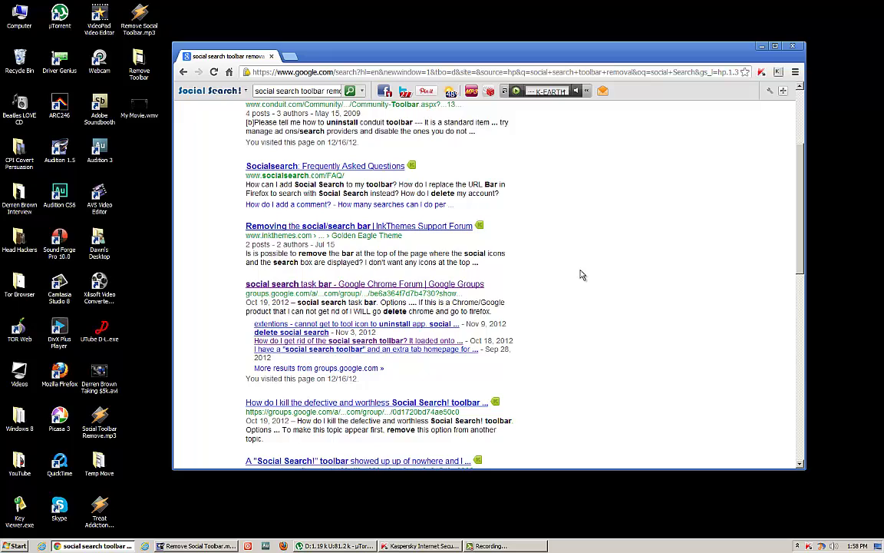
{"action": "scroll", "coordinate": [581, 275], "scroll_direction": "down", "scroll_amount": 3}
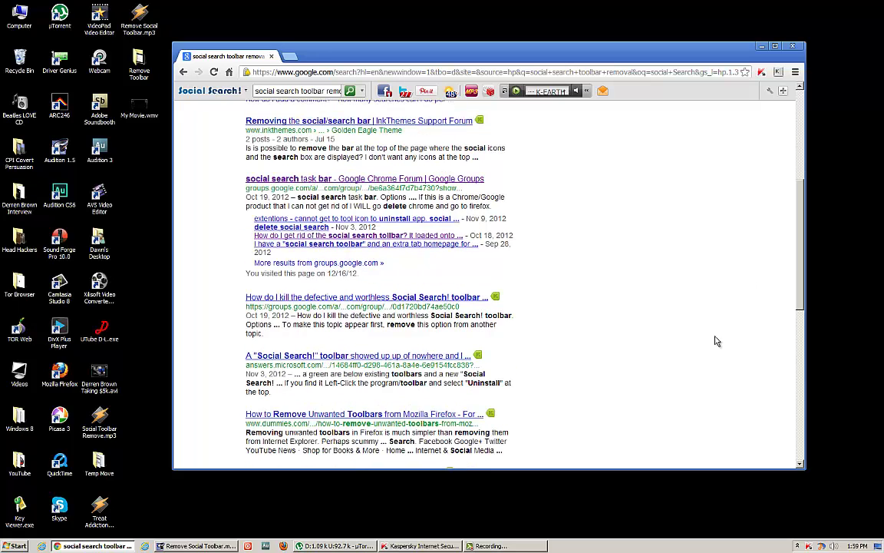
{"action": "left_click", "coordinate": [308, 297]}
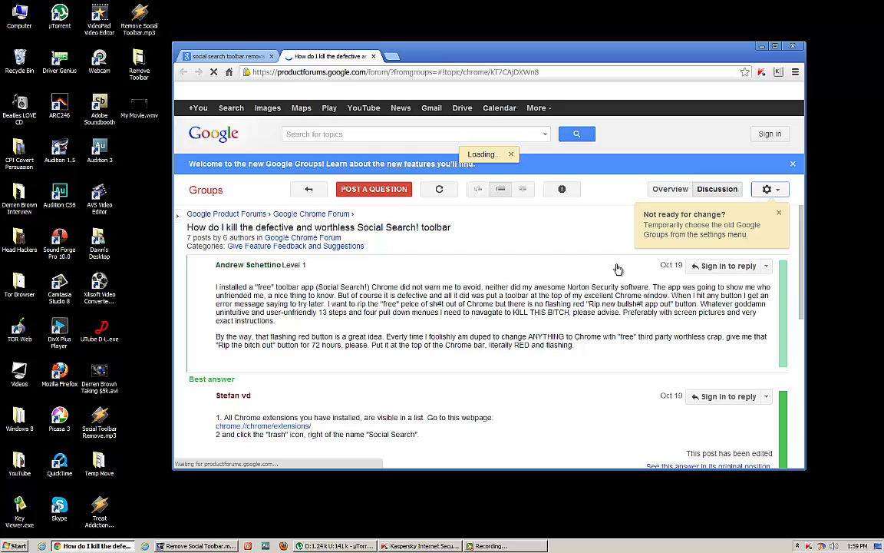
{"action": "scroll", "coordinate": [619, 270], "scroll_direction": "down", "scroll_amount": 2}
{"action": "scroll", "coordinate": [619, 269], "scroll_direction": "up", "scroll_amount": 2}
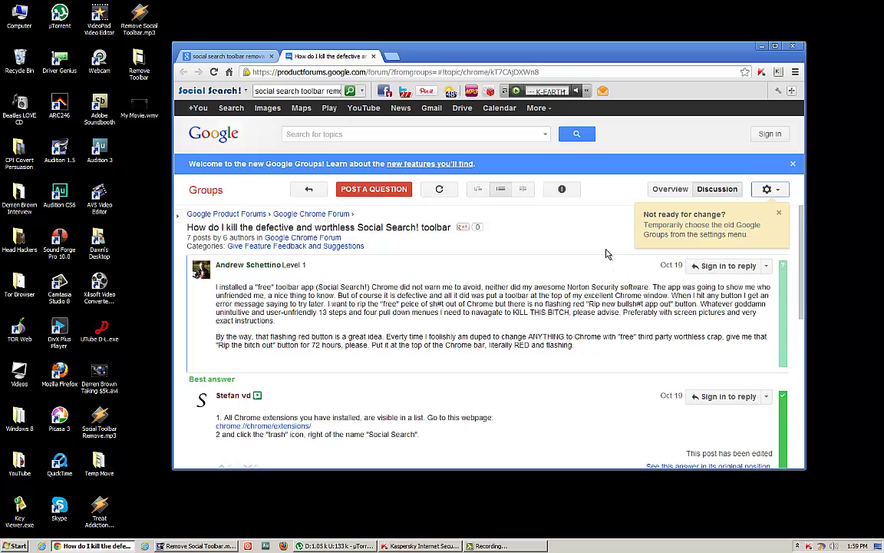
{"action": "scroll", "coordinate": [598, 295], "scroll_direction": "down", "scroll_amount": 4}
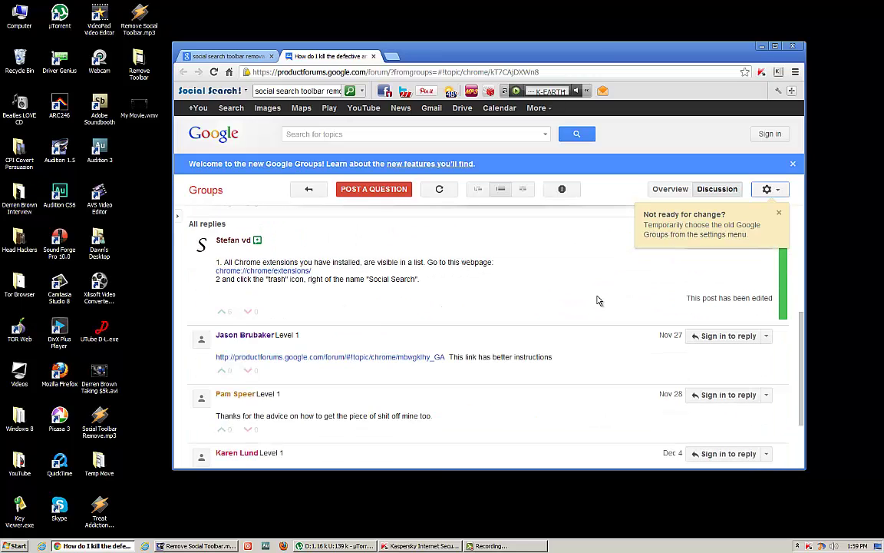
{"action": "scroll", "coordinate": [598, 296], "scroll_direction": "up", "scroll_amount": 4}
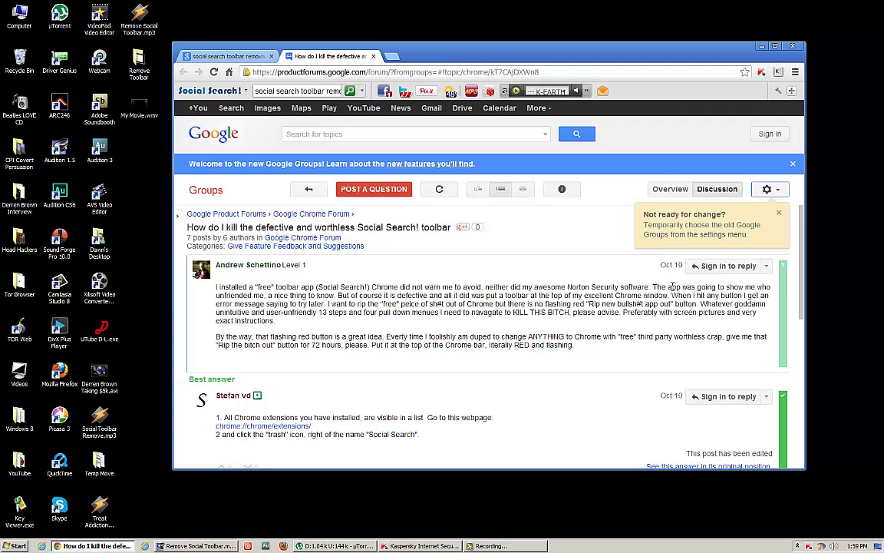
{"action": "left_click", "coordinate": [369, 56]}
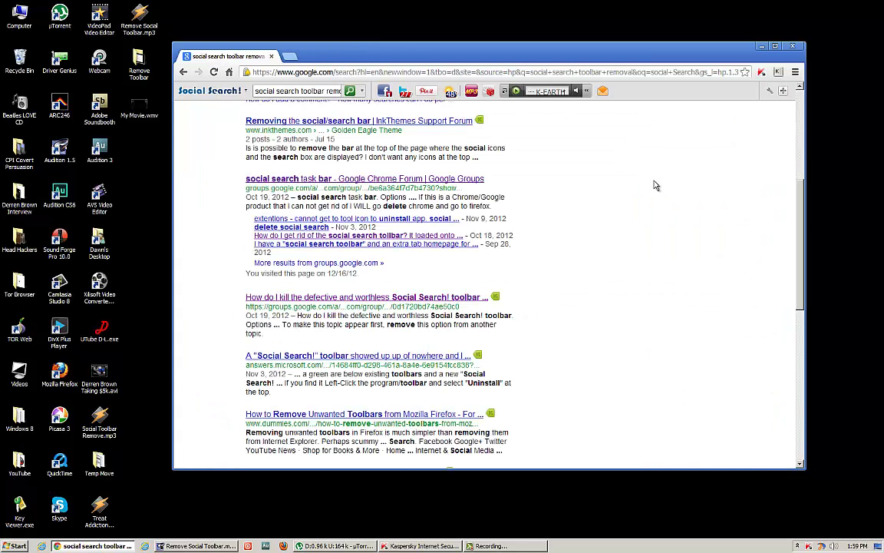
- Restart the browser from the search results page and keep only the Google home page tab open
{"action": "scroll", "coordinate": [664, 204], "scroll_direction": "up", "scroll_amount": 2}
{"action": "scroll", "coordinate": [664, 204], "scroll_direction": "up", "scroll_amount": 3}
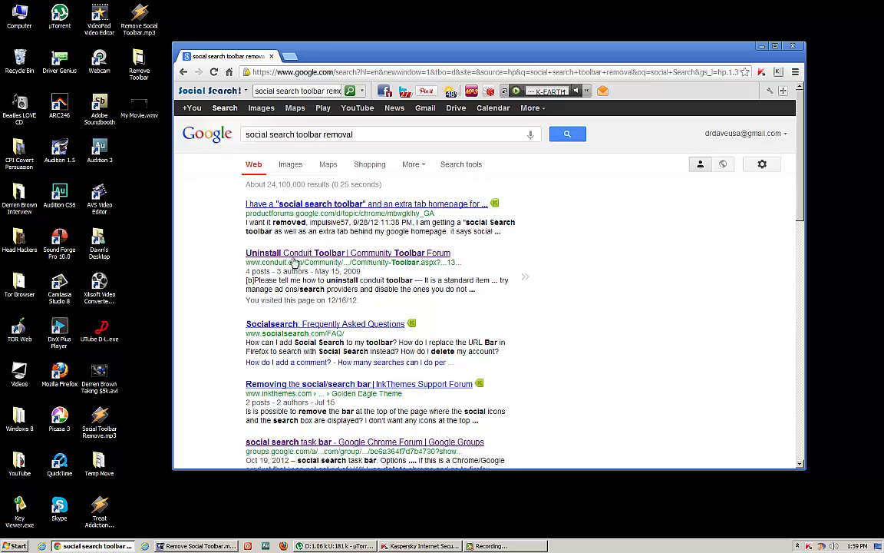
{"action": "scroll", "coordinate": [470, 261], "scroll_direction": "down", "scroll_amount": 1}
{"action": "scroll", "coordinate": [507, 247], "scroll_direction": "up", "scroll_amount": 1}
{"action": "left_click", "coordinate": [793, 47]}
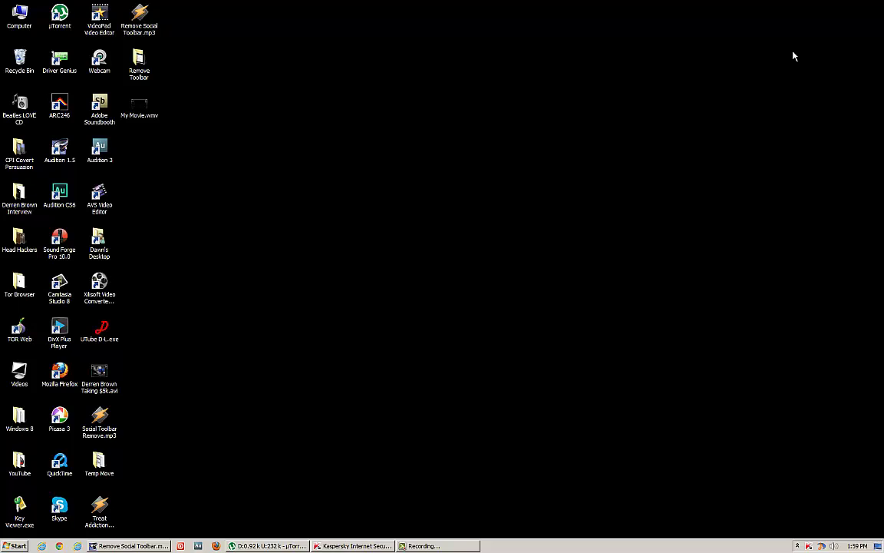
{"action": "left_click", "coordinate": [54, 545]}
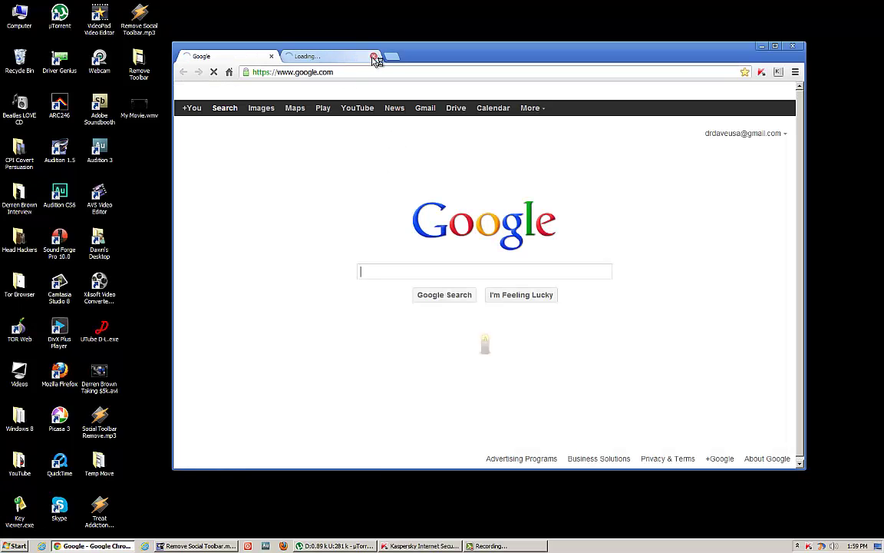
{"action": "left_click", "coordinate": [373, 56]}
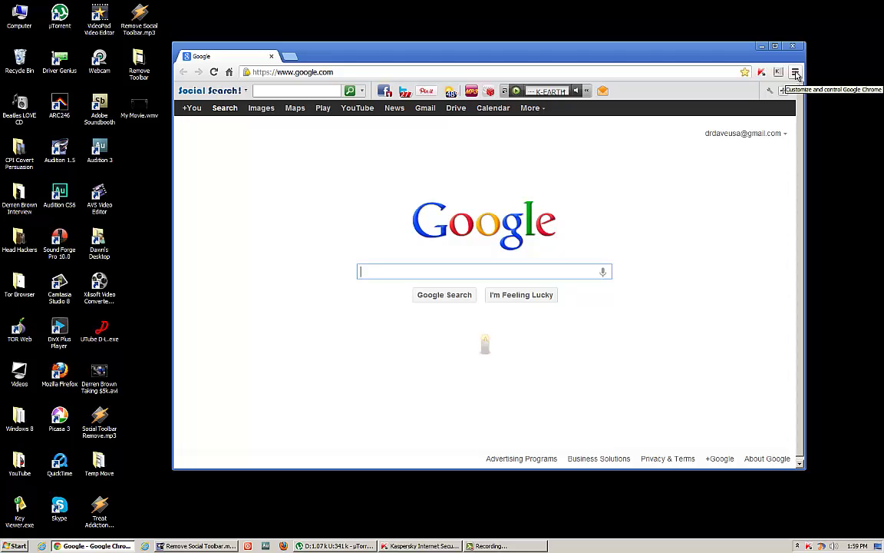
- Open the browser settings and look through the basic and advanced options, comparing them with the Google page that shows the toolbar
{"action": "left_click", "coordinate": [796, 73]}
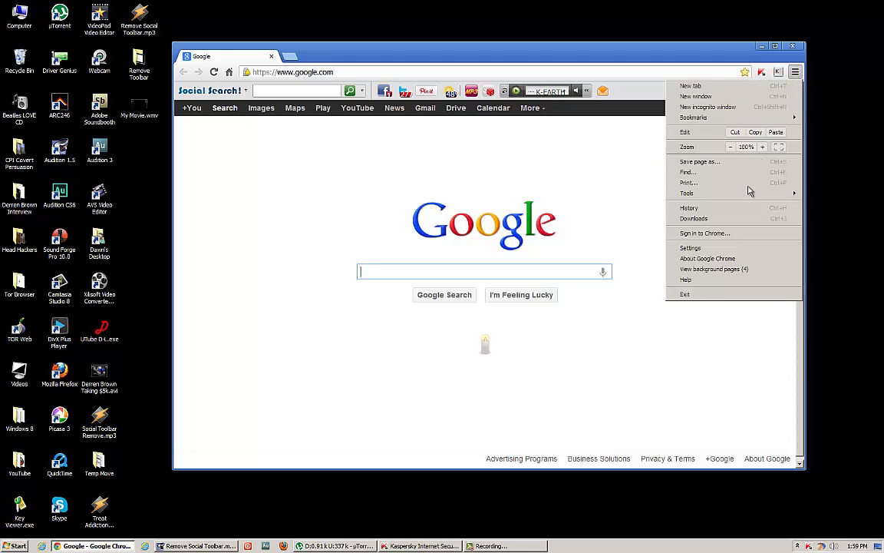
{"action": "left_click", "coordinate": [723, 249]}
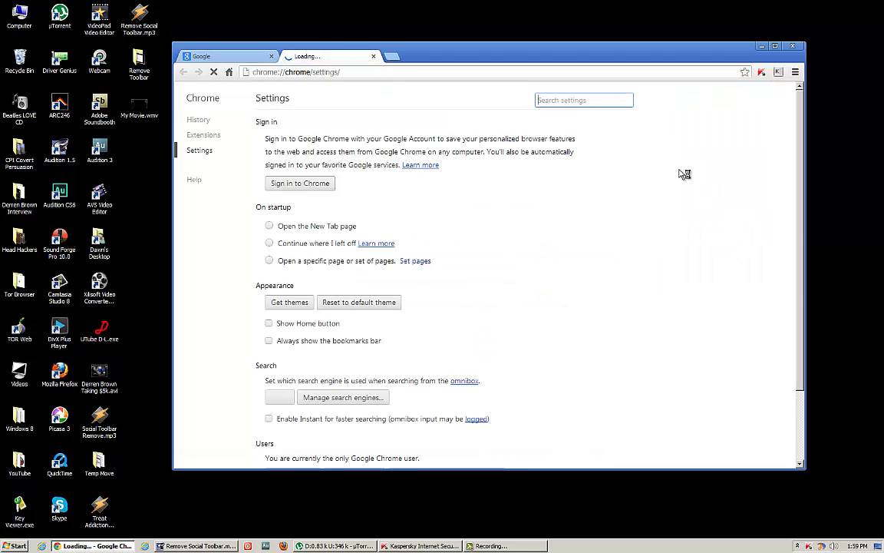
{"action": "scroll", "coordinate": [487, 149], "scroll_direction": "down", "scroll_amount": 3}
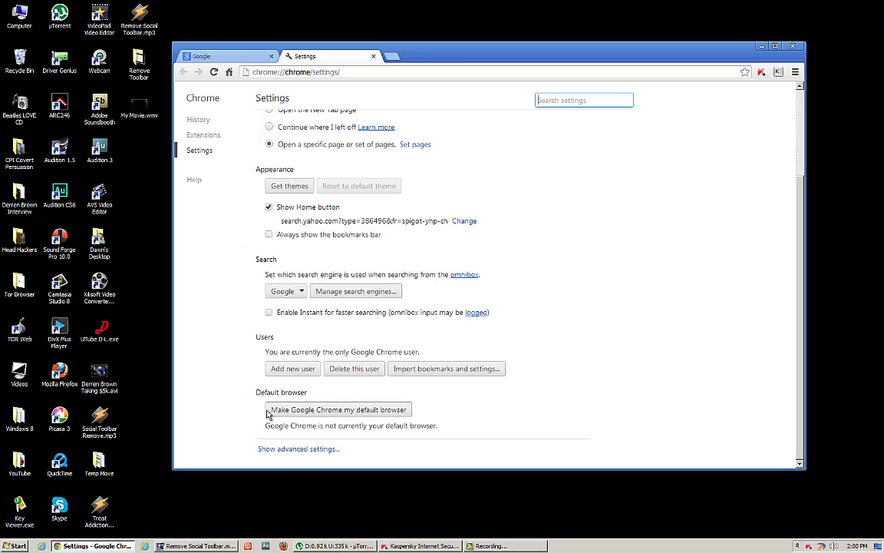
{"action": "left_click", "coordinate": [294, 450]}
{"action": "scroll", "coordinate": [598, 205], "scroll_direction": "down", "scroll_amount": 10}
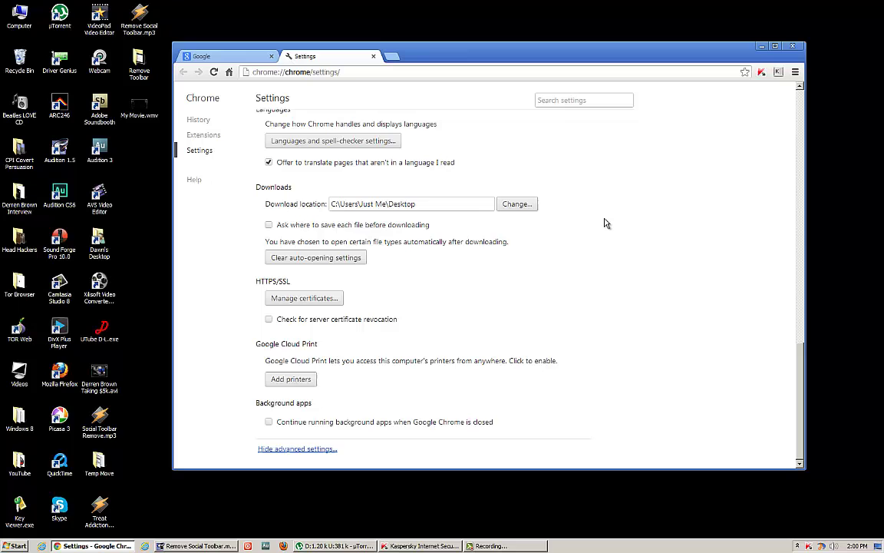
{"action": "scroll", "coordinate": [602, 223], "scroll_direction": "up", "scroll_amount": 10}
{"action": "scroll", "coordinate": [602, 223], "scroll_direction": "up", "scroll_amount": 3}
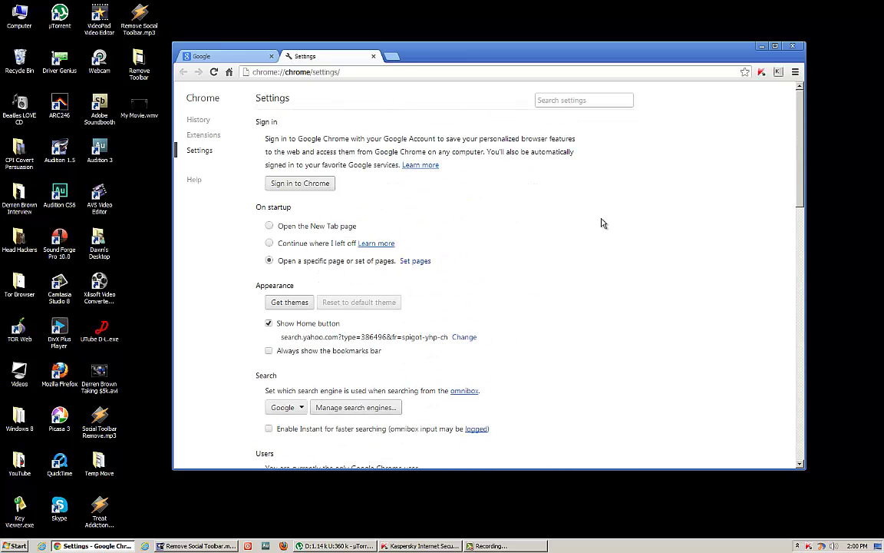
{"action": "left_click", "coordinate": [223, 56]}
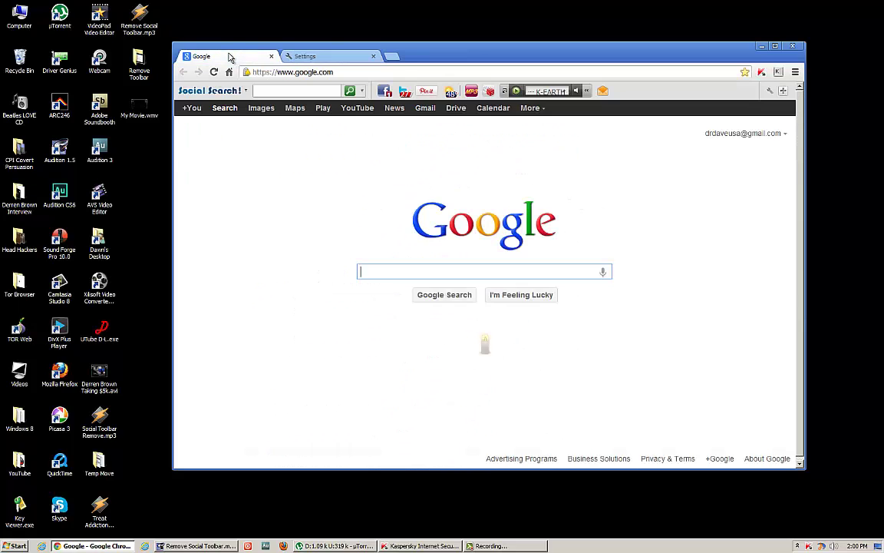
{"action": "left_click", "coordinate": [326, 58]}
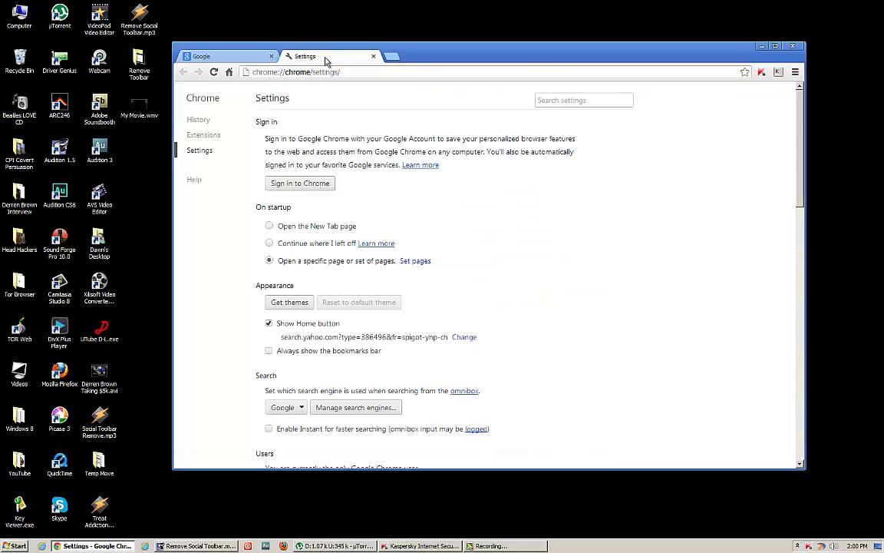
- Disable the SocialSearchBar_App extension in the browser's extensions list
{"action": "left_click", "coordinate": [204, 135]}
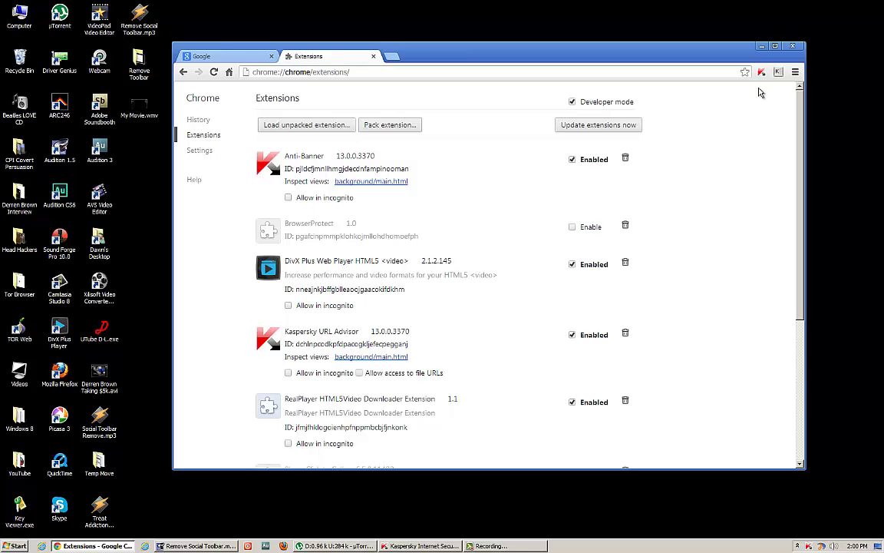
{"action": "scroll", "coordinate": [230, 165], "scroll_direction": "down", "scroll_amount": 2}
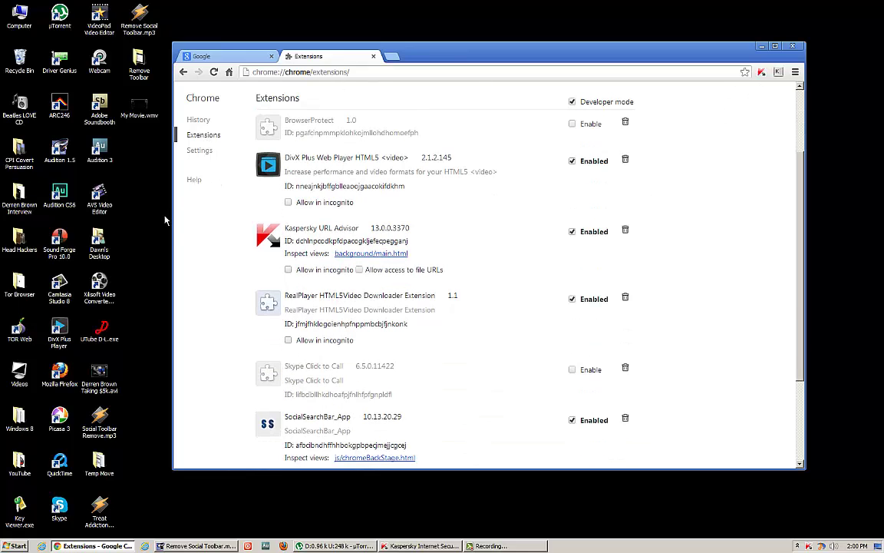
{"action": "scroll", "coordinate": [201, 265], "scroll_direction": "down", "scroll_amount": 1}
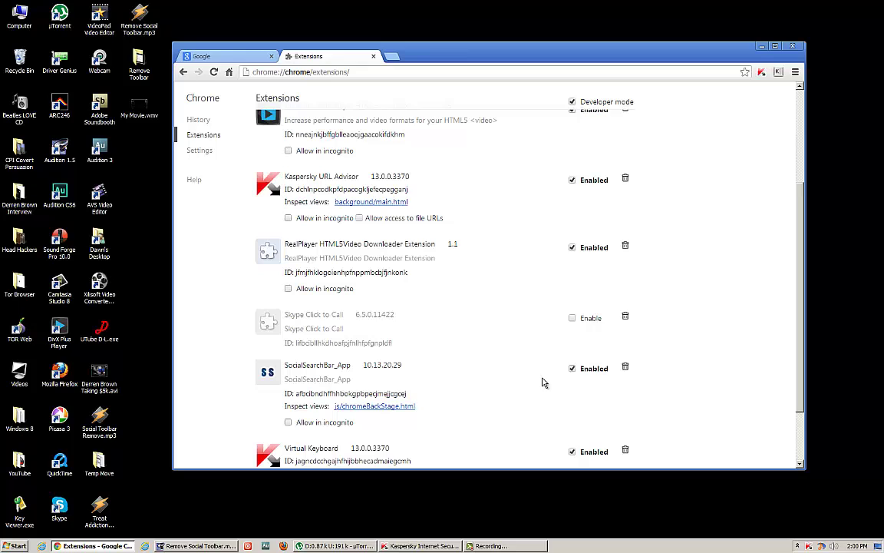
{"action": "left_click", "coordinate": [572, 369]}
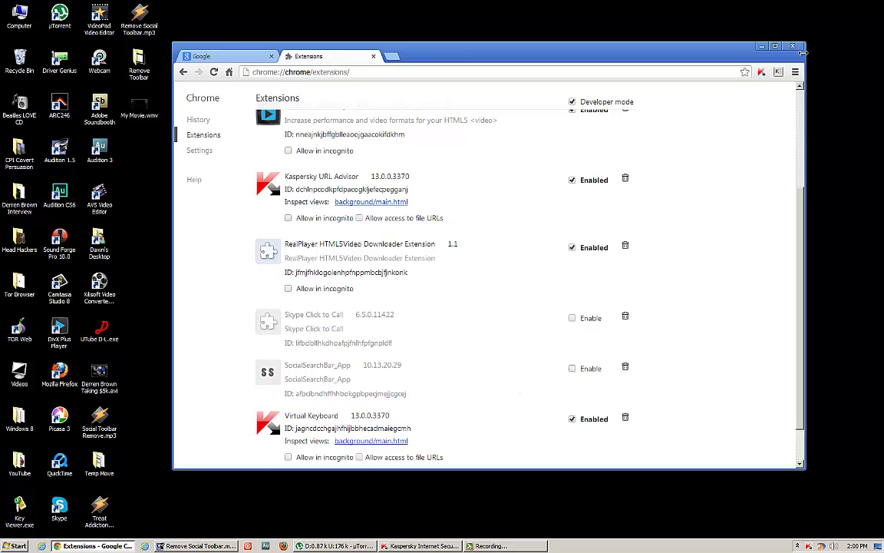
- Relaunch the browser and close its second startup tab to check the Google page for the Social Search toolbar
{"action": "left_click", "coordinate": [793, 47]}
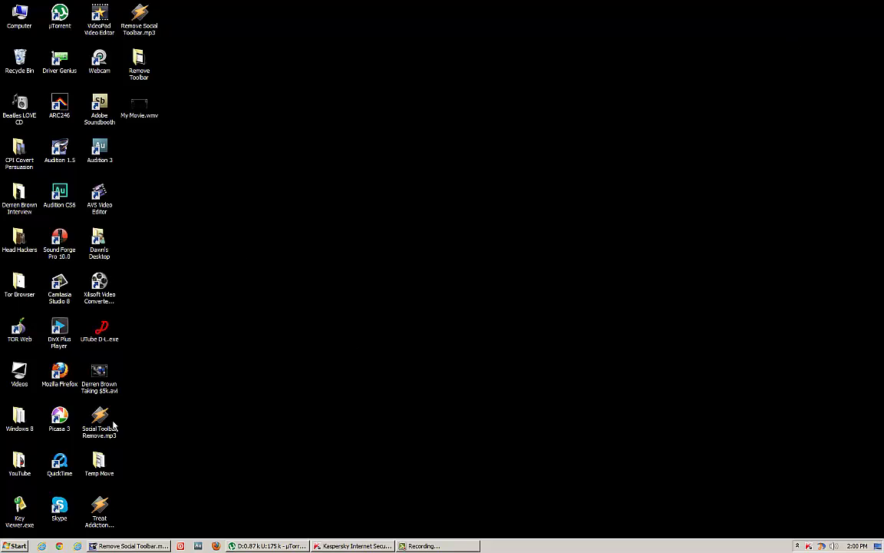
{"action": "left_click", "coordinate": [60, 546]}
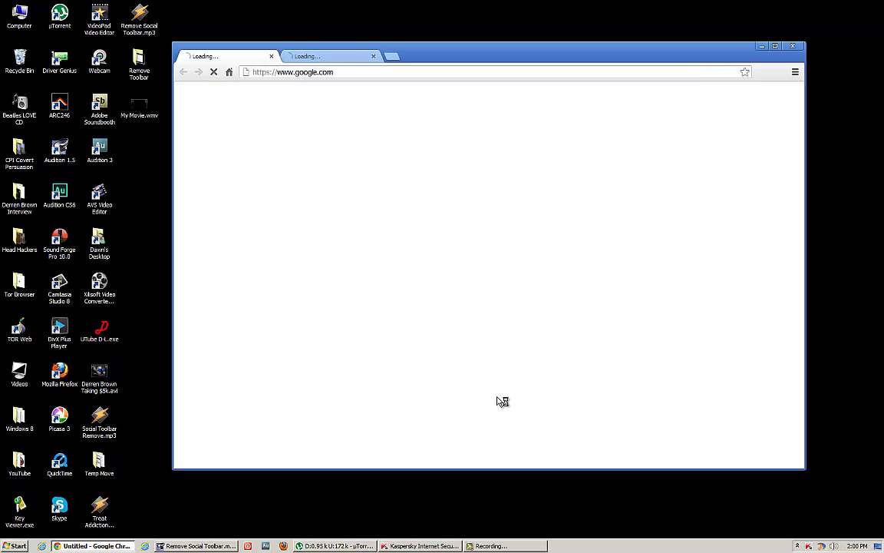
{"action": "left_click", "coordinate": [374, 56]}
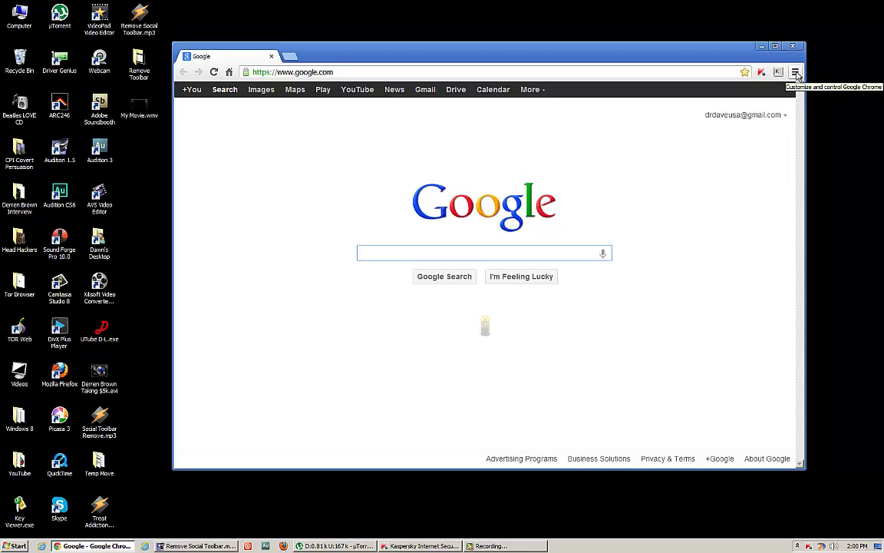
- Re-enable the SocialSearchBar_App extension, then restart the browser and keep only the Google home page tab open
{"action": "left_click", "coordinate": [796, 72]}
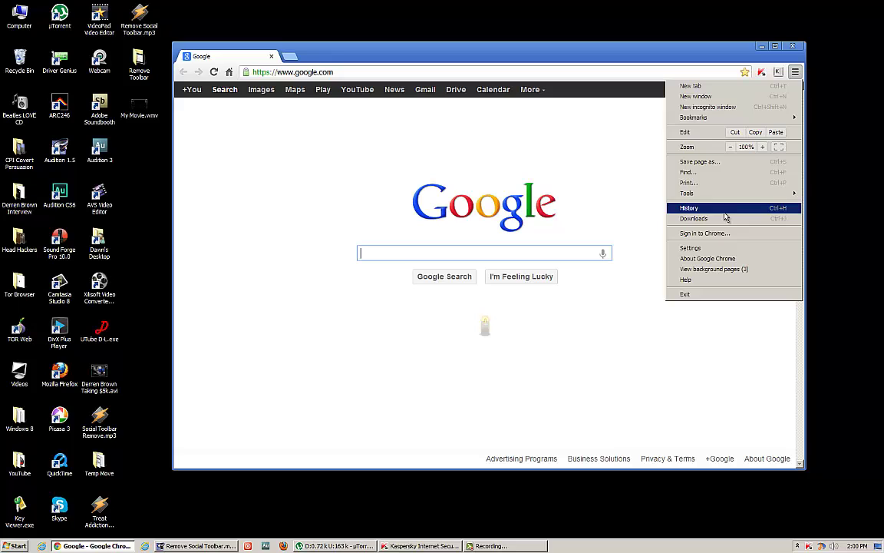
{"action": "left_click", "coordinate": [728, 248]}
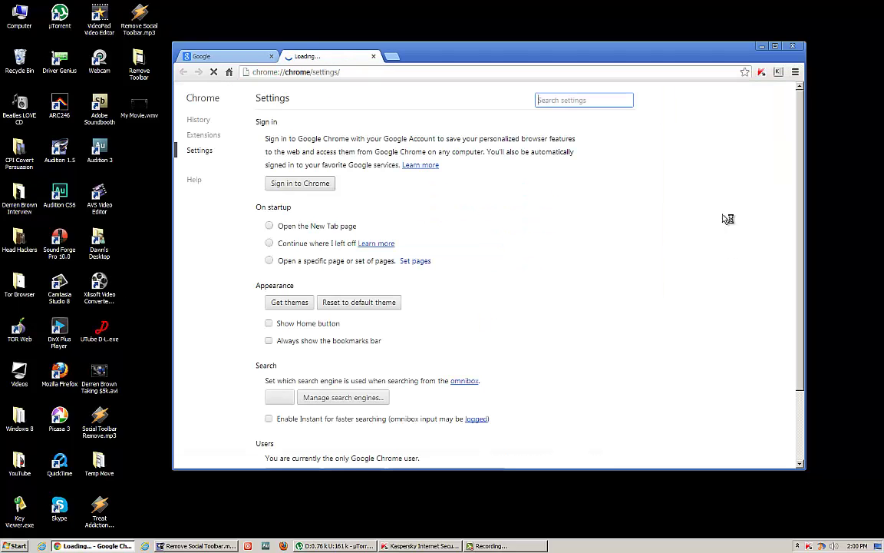
{"action": "left_click", "coordinate": [203, 135]}
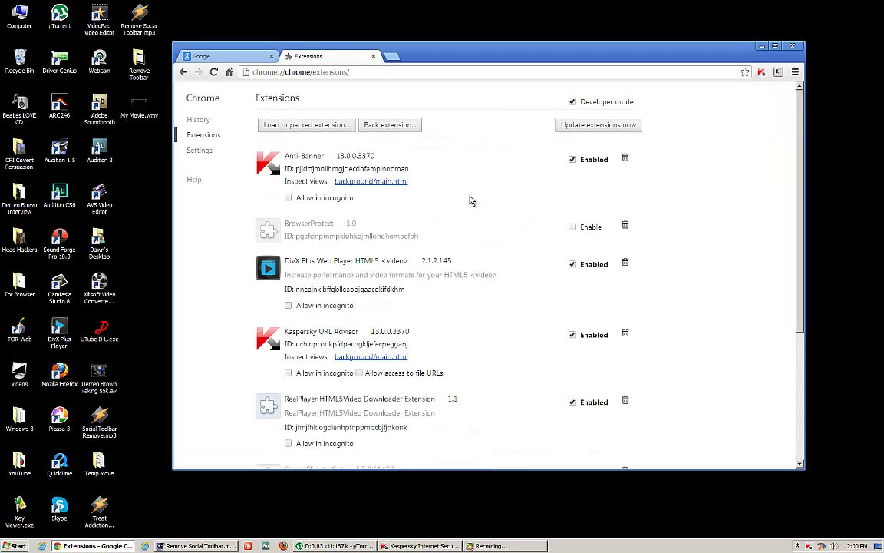
{"action": "scroll", "coordinate": [484, 208], "scroll_direction": "down", "scroll_amount": 3}
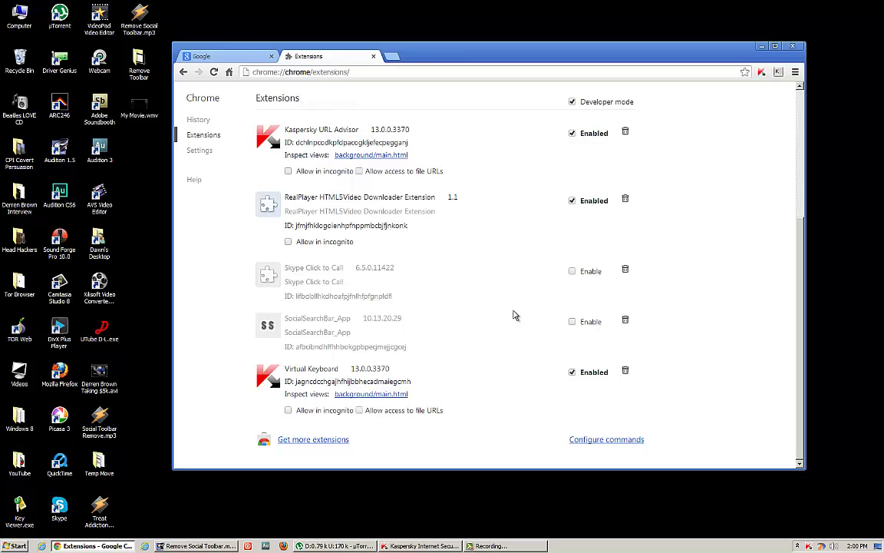
{"action": "left_click", "coordinate": [573, 322]}
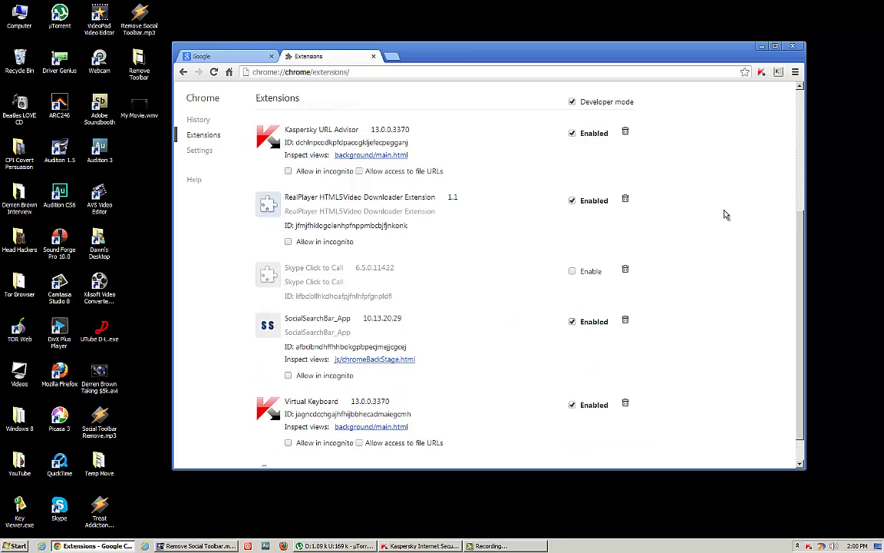
{"action": "left_click", "coordinate": [790, 47]}
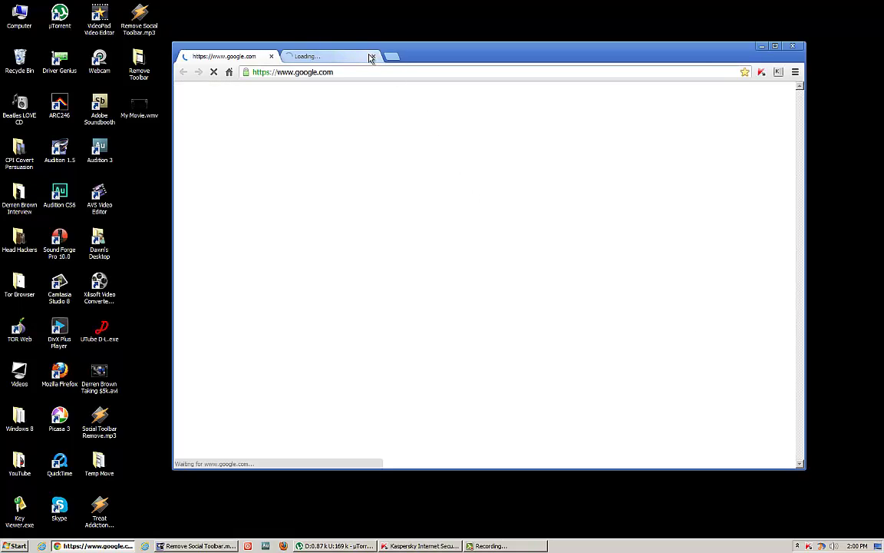
{"action": "left_click", "coordinate": [373, 56]}
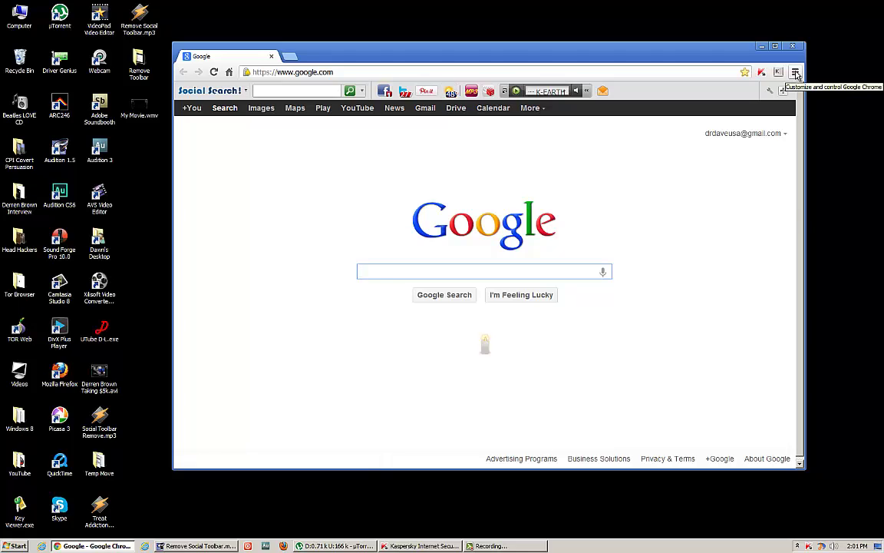
- Disable the SocialSearchBar_App extension again, restart the browser and close its second startup tab
{"action": "left_click", "coordinate": [796, 74]}
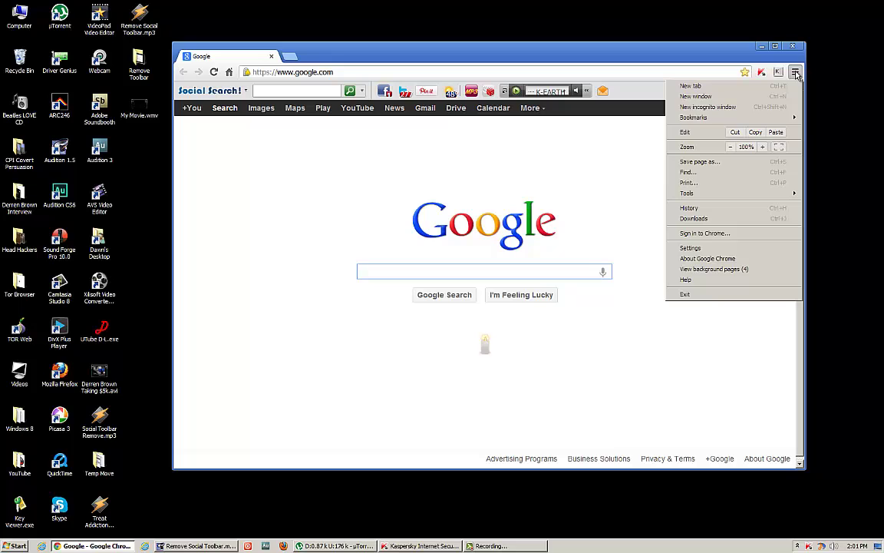
{"action": "left_click", "coordinate": [707, 248]}
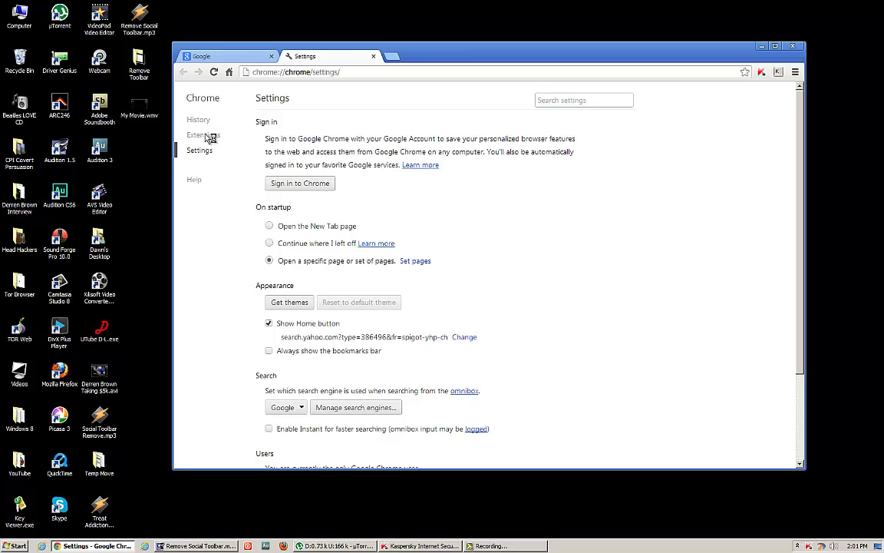
{"action": "left_click", "coordinate": [203, 136]}
{"action": "scroll", "coordinate": [220, 179], "scroll_direction": "down", "scroll_amount": 2}
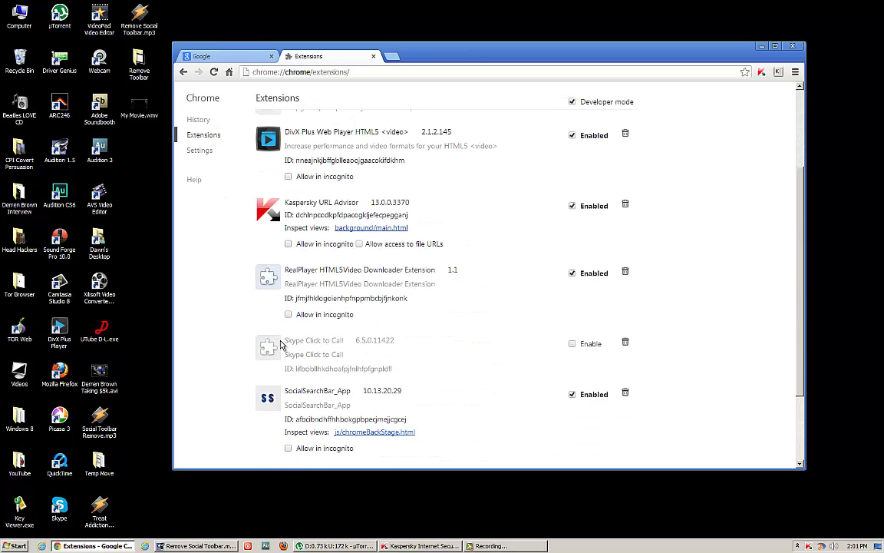
{"action": "scroll", "coordinate": [396, 306], "scroll_direction": "down", "scroll_amount": 2}
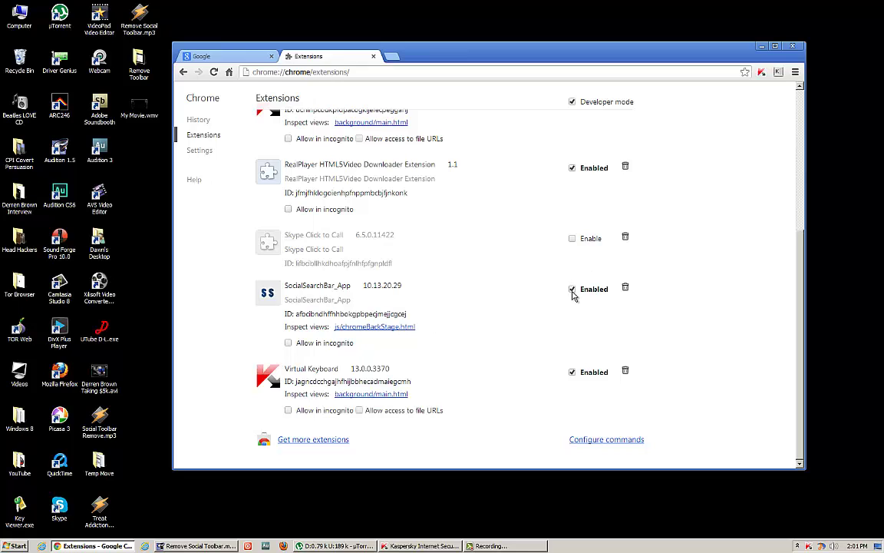
{"action": "left_click", "coordinate": [572, 292]}
{"action": "key", "text": "alt+F4"}
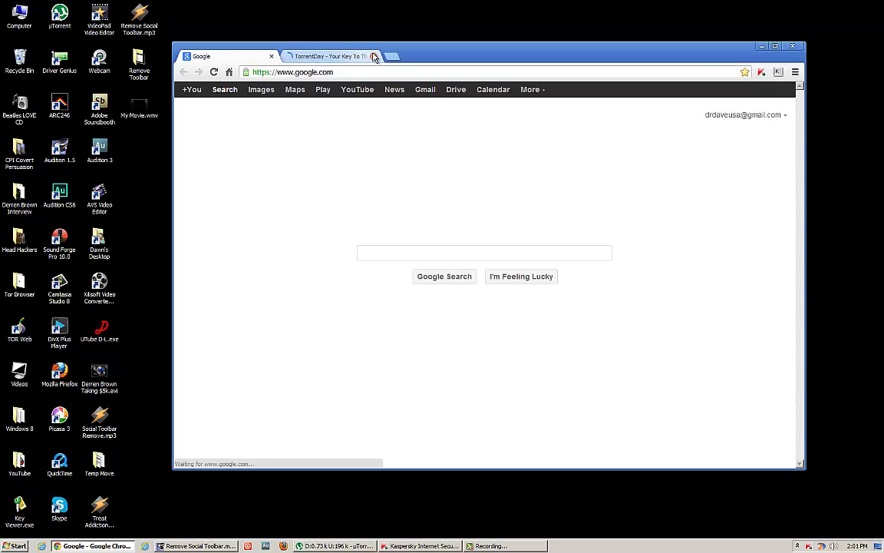
{"action": "left_click", "coordinate": [374, 57]}
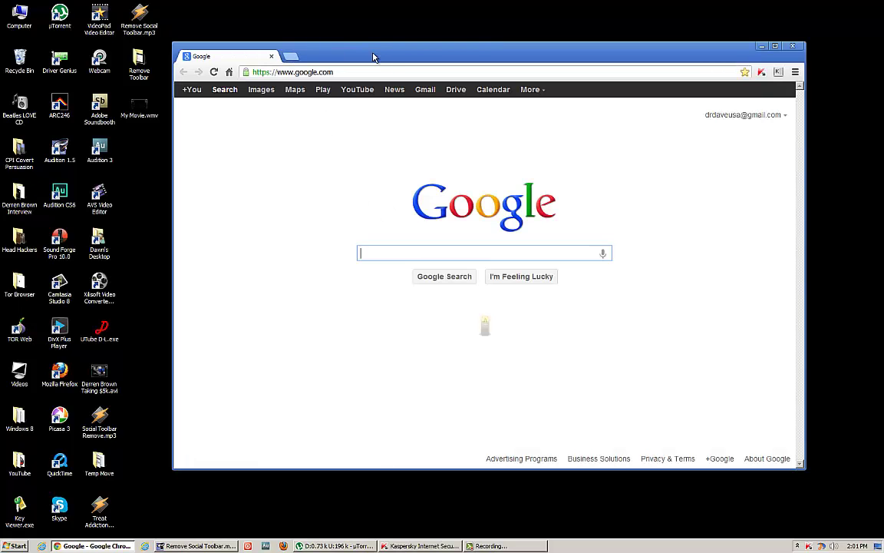